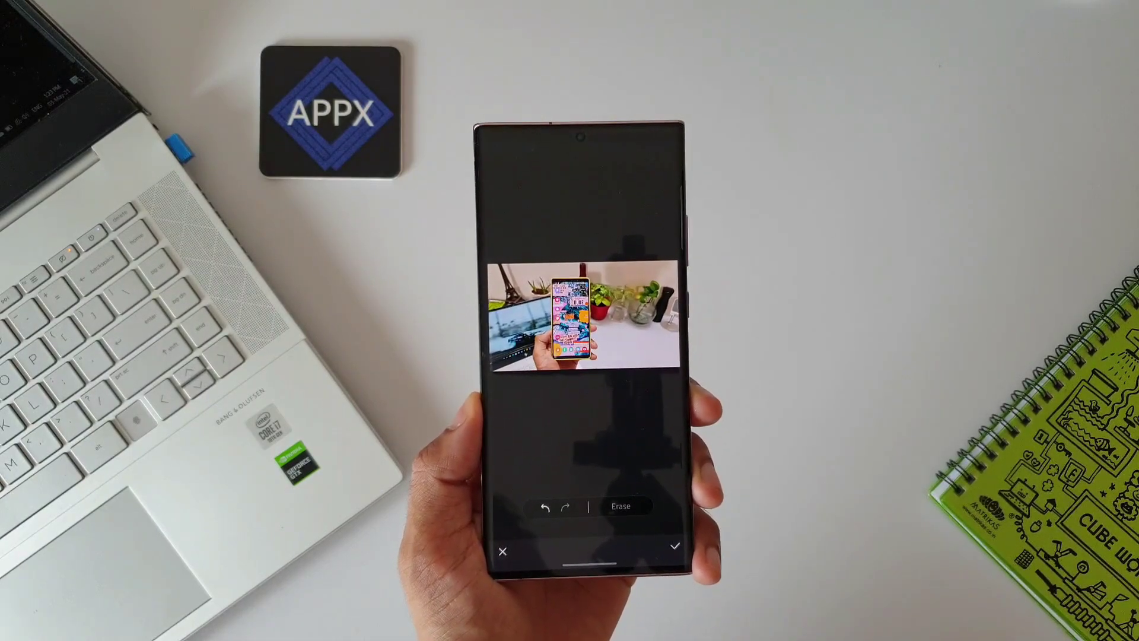
Step: Undo the erasure to restore the vase and purple card, then select the vase for erasing
click(539, 503)
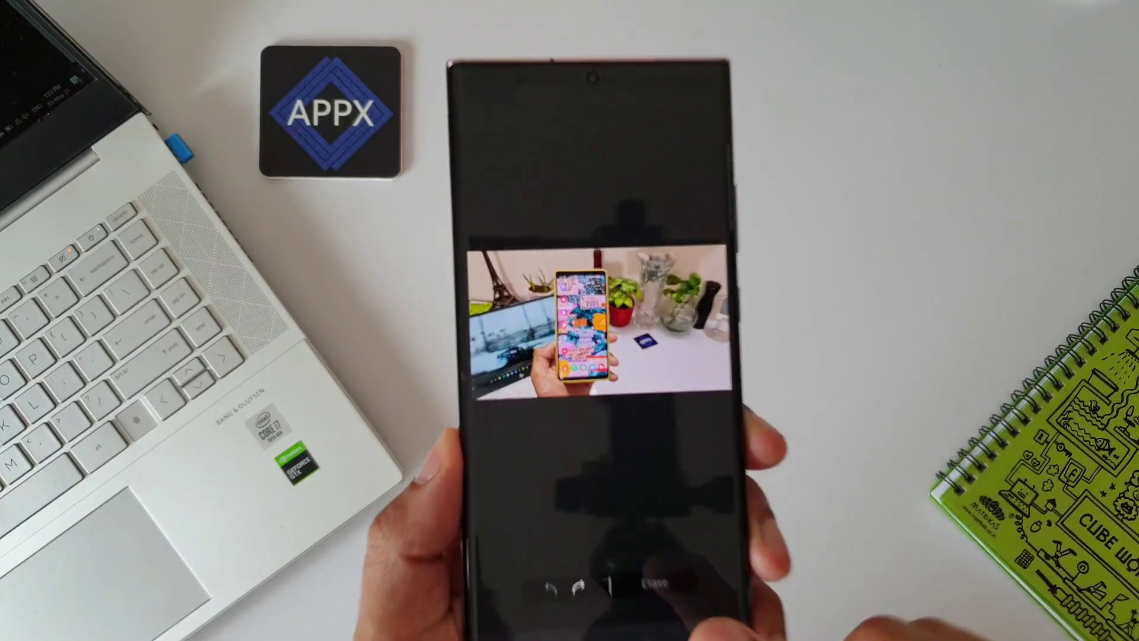
click(676, 302)
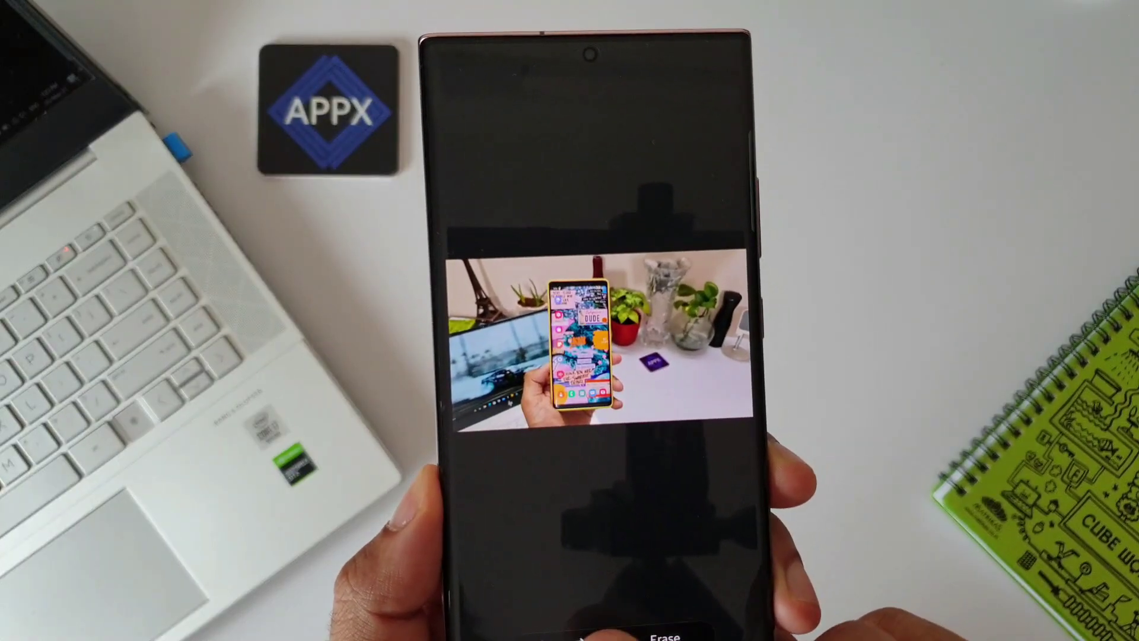